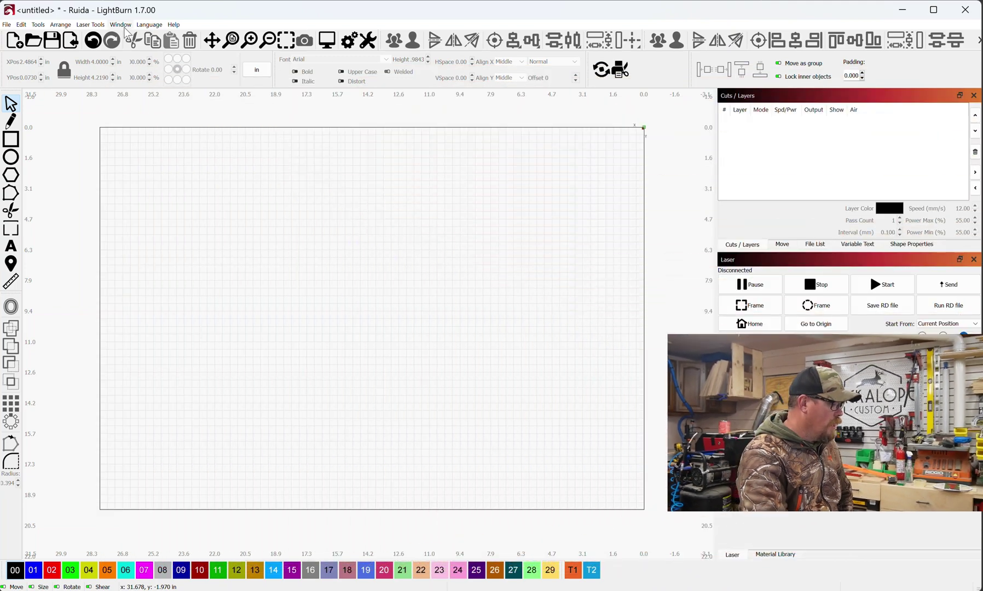
Show the Art Library panel from the Window menu, cancelling an attempted library load
click(121, 26)
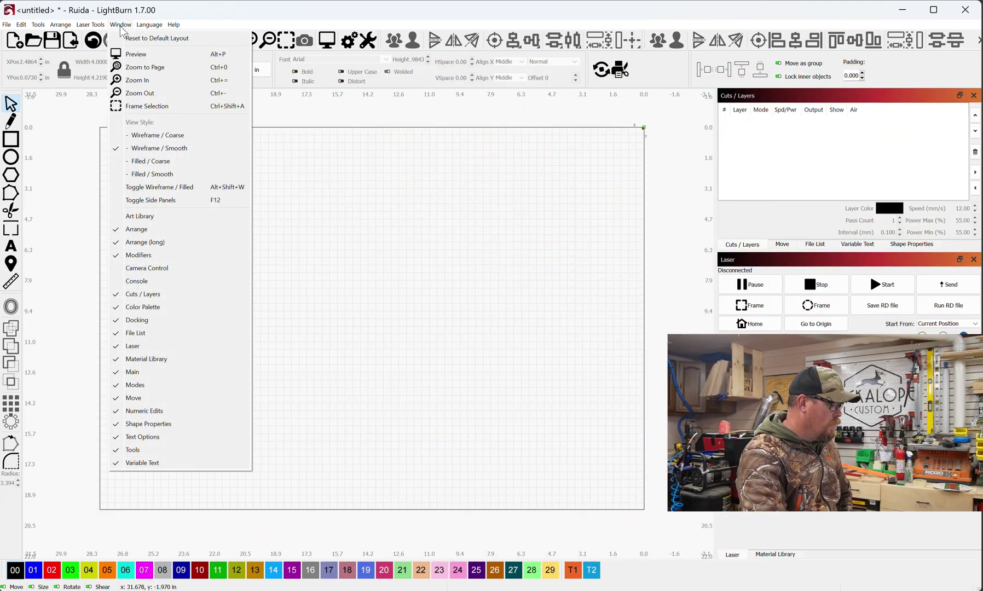
click(152, 218)
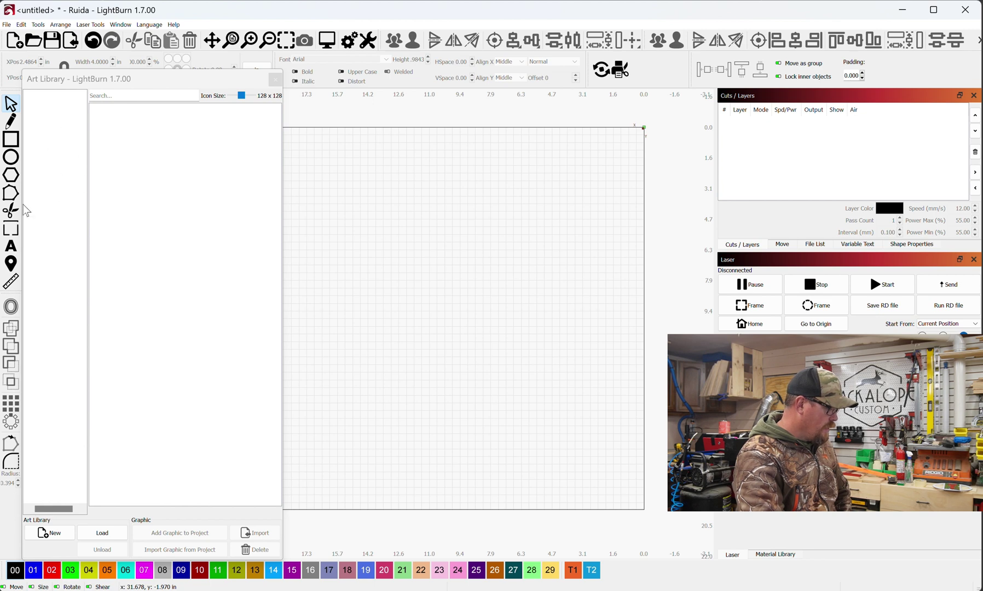
click(104, 533)
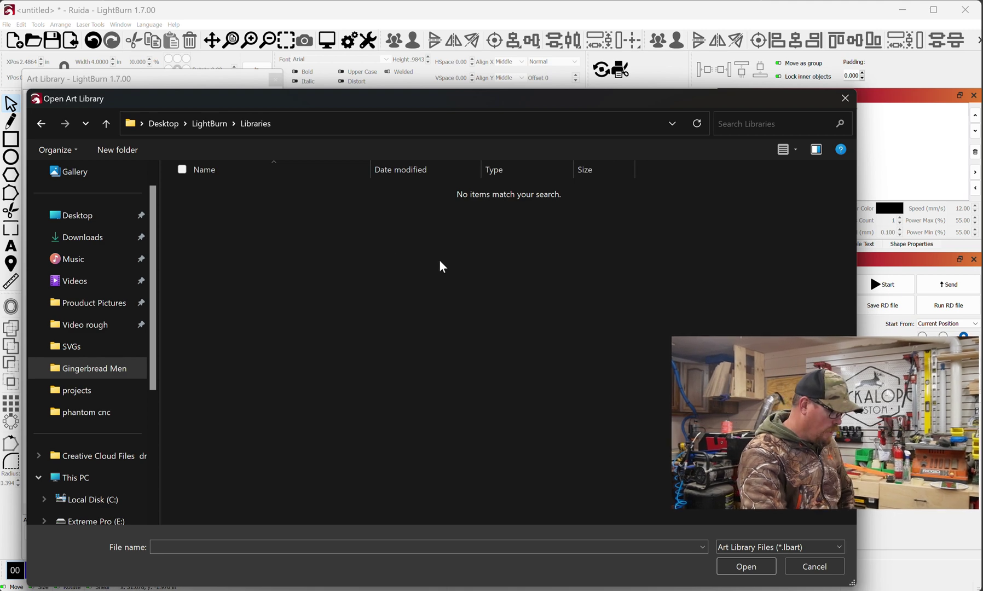
click(809, 566)
Create a new library named 'Most Used' in Desktop/LightBurn/Libraries
click(50, 533)
click(210, 123)
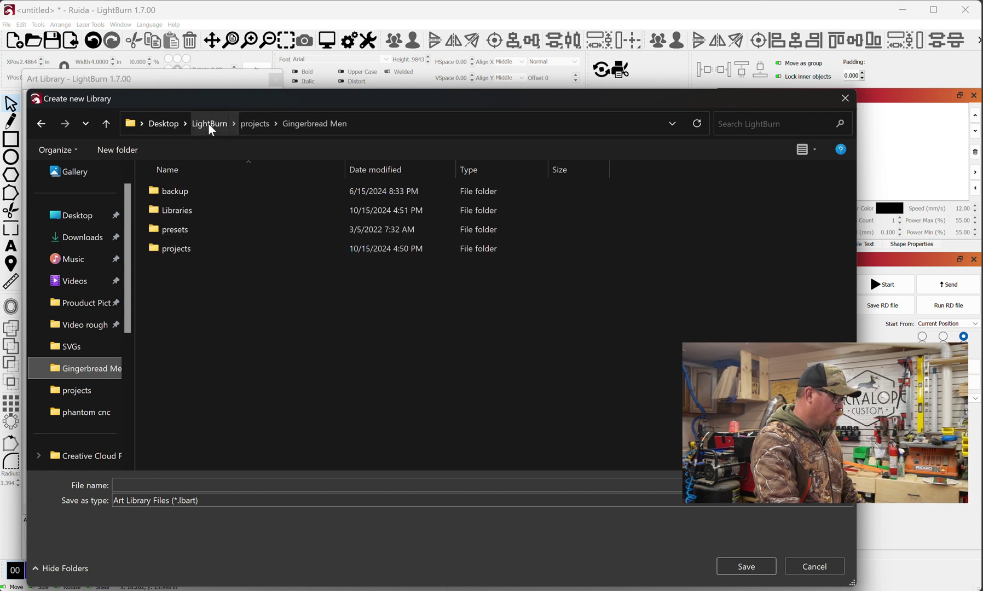
double_click(202, 210)
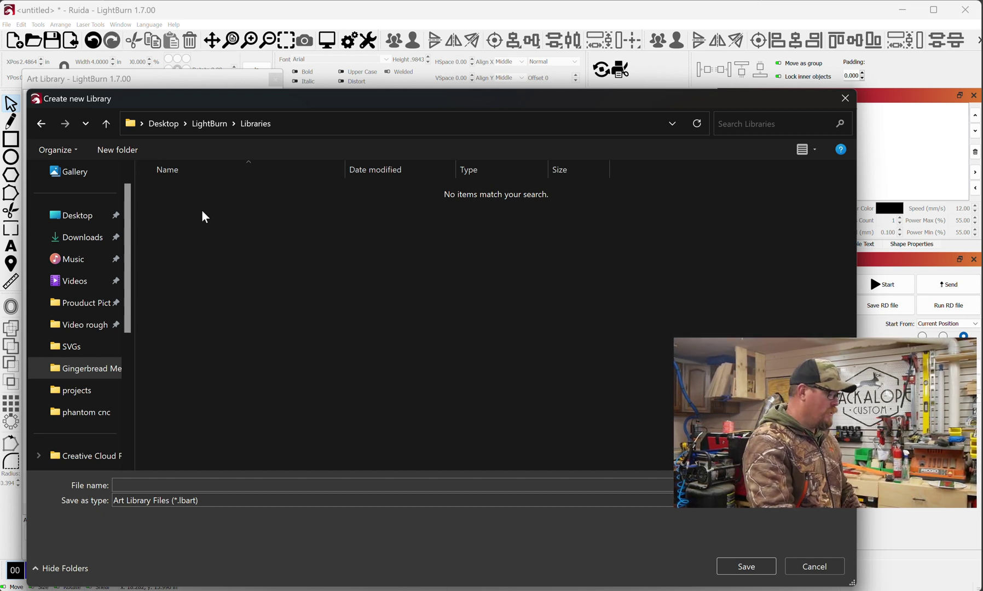
click(174, 487)
text(Most Used)
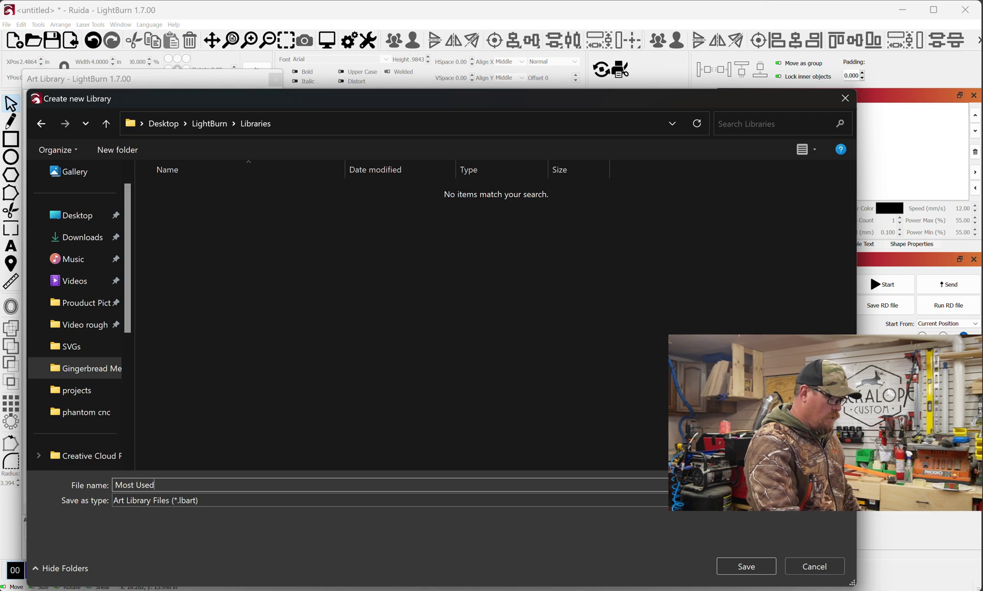
key(Return)
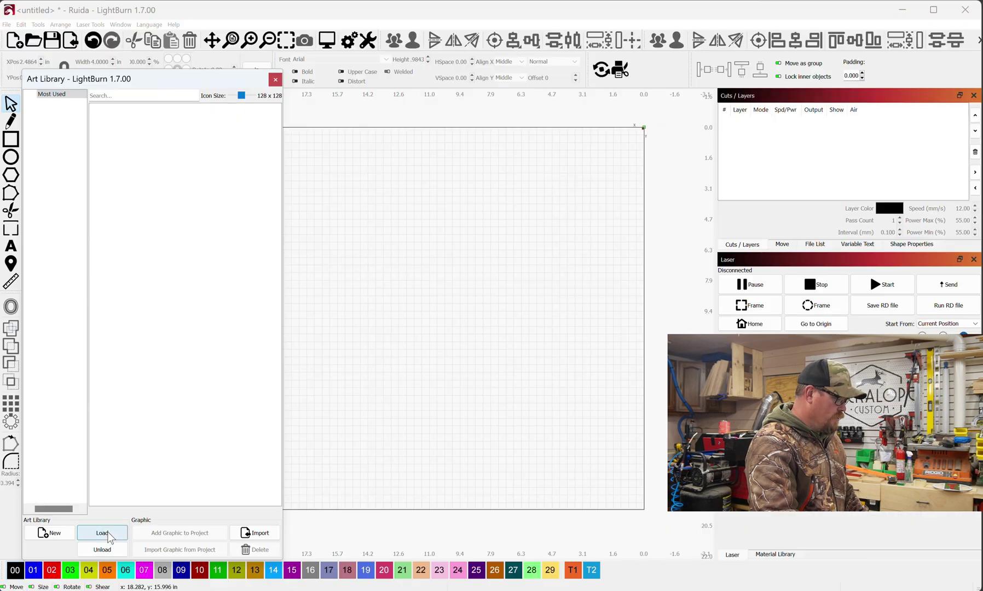
Import 'ornament template' into Most Used, drag it onto the canvas, and start another library
click(255, 529)
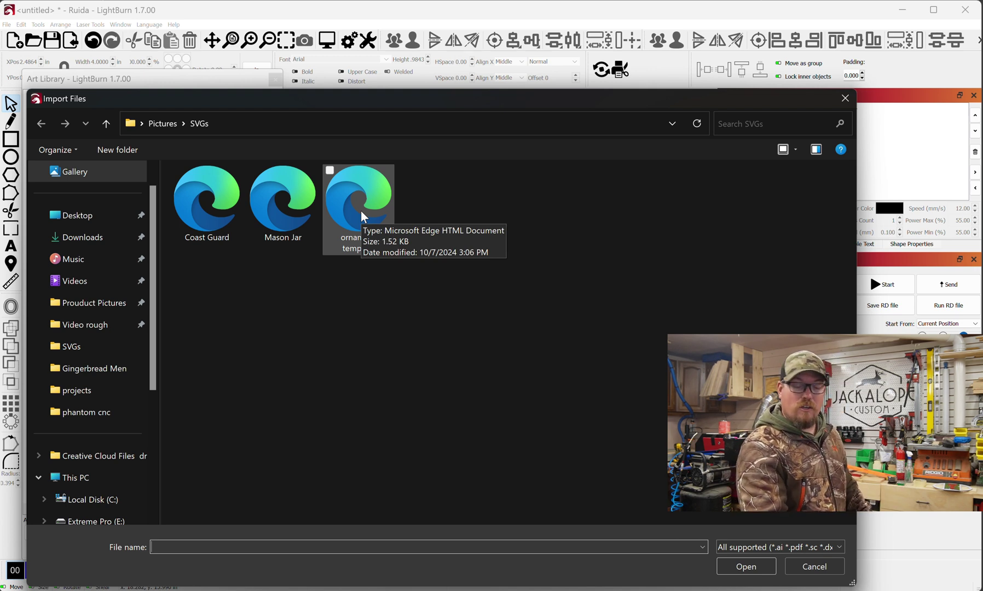
double_click(360, 210)
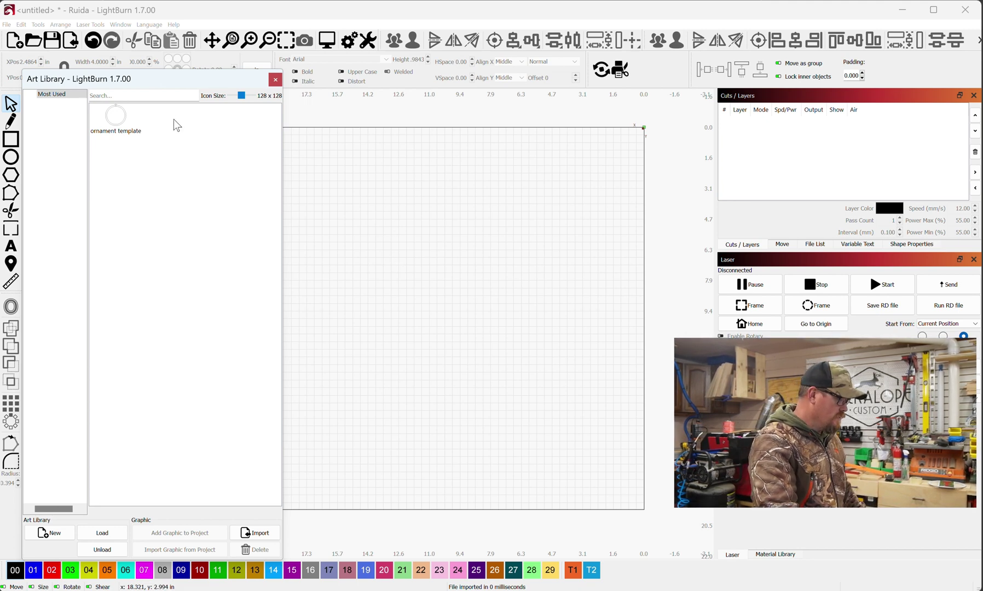
click(122, 123)
drag(119, 118, 443, 242)
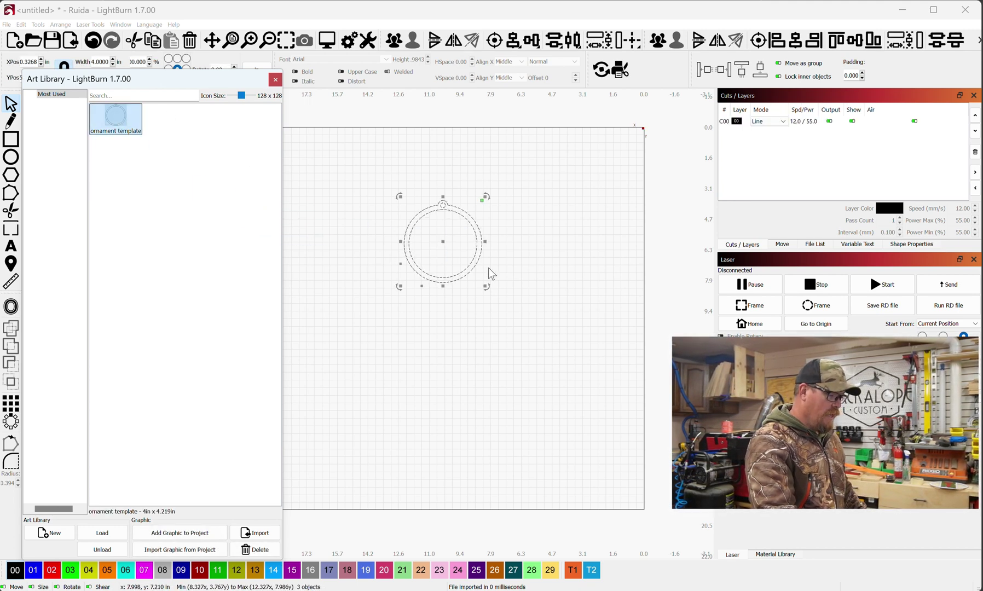
click(518, 323)
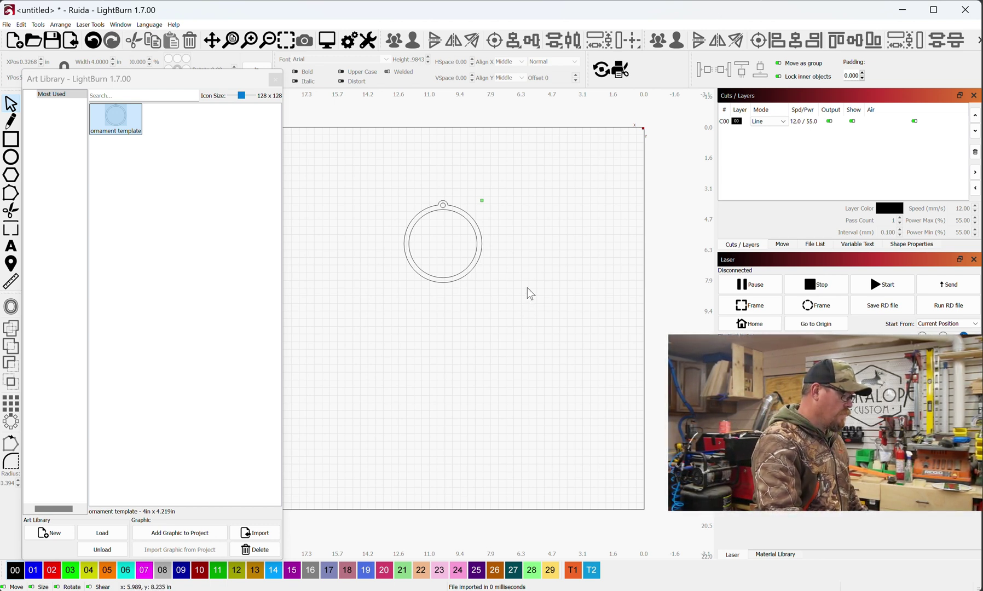
click(55, 534)
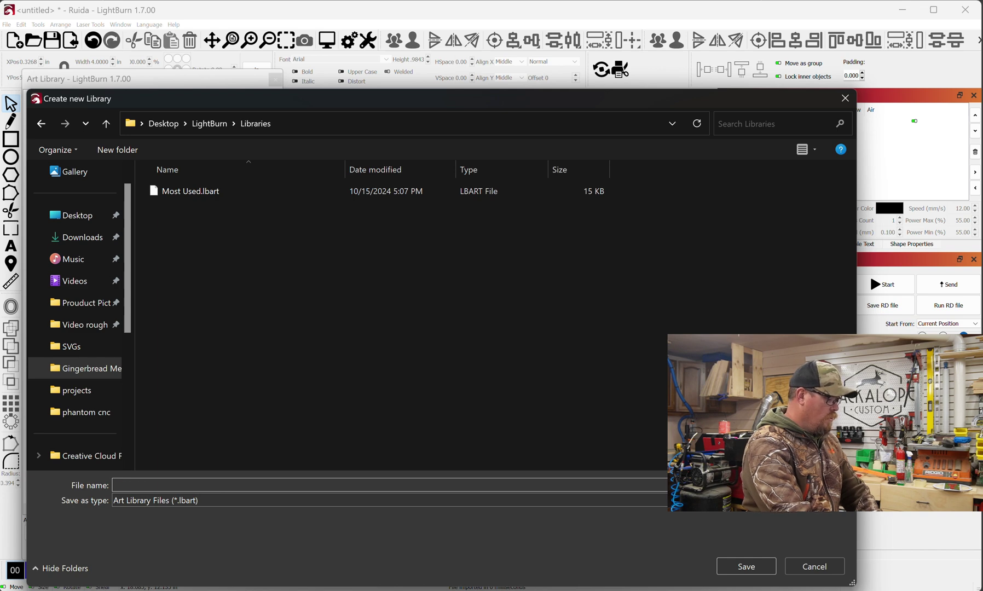
Save the new library as 'ornaments' and select it in the library list
text(s)
key(Return)
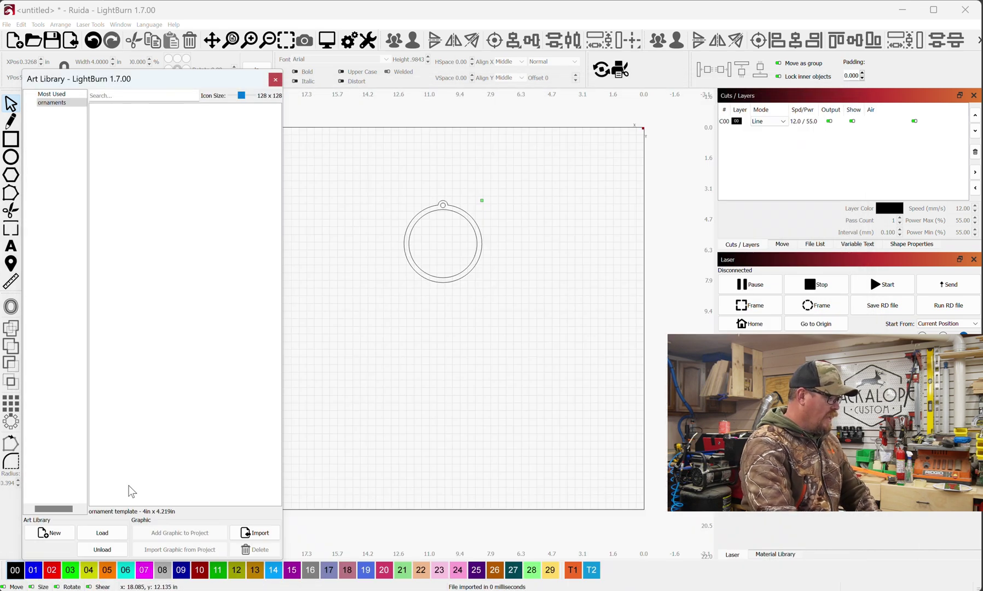
click(60, 106)
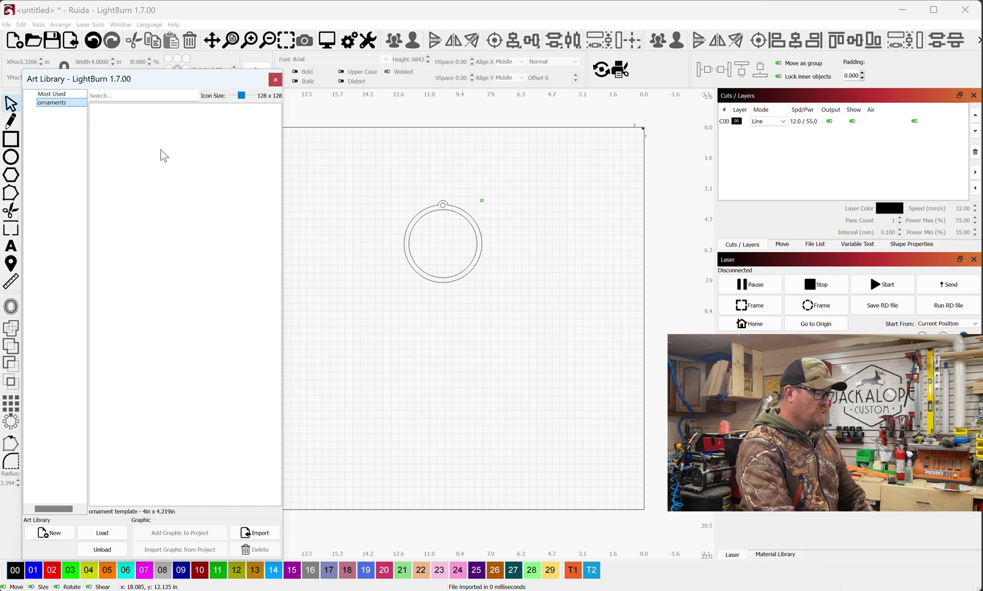
click(52, 93)
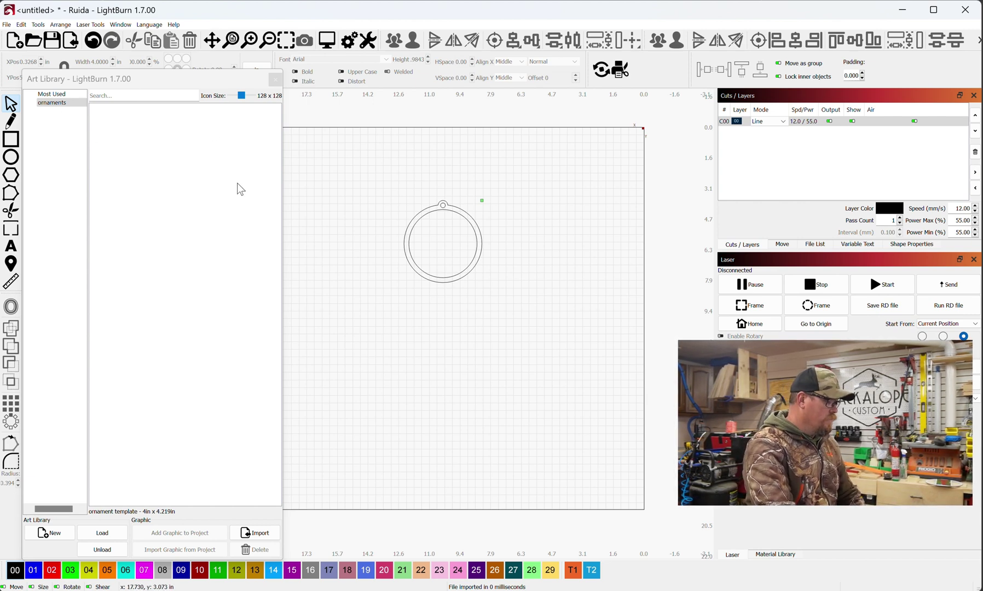
Add the selected canvas ornament to the ornaments library as 'Ornament', then reselect Most Used
drag(449, 244, 388, 158)
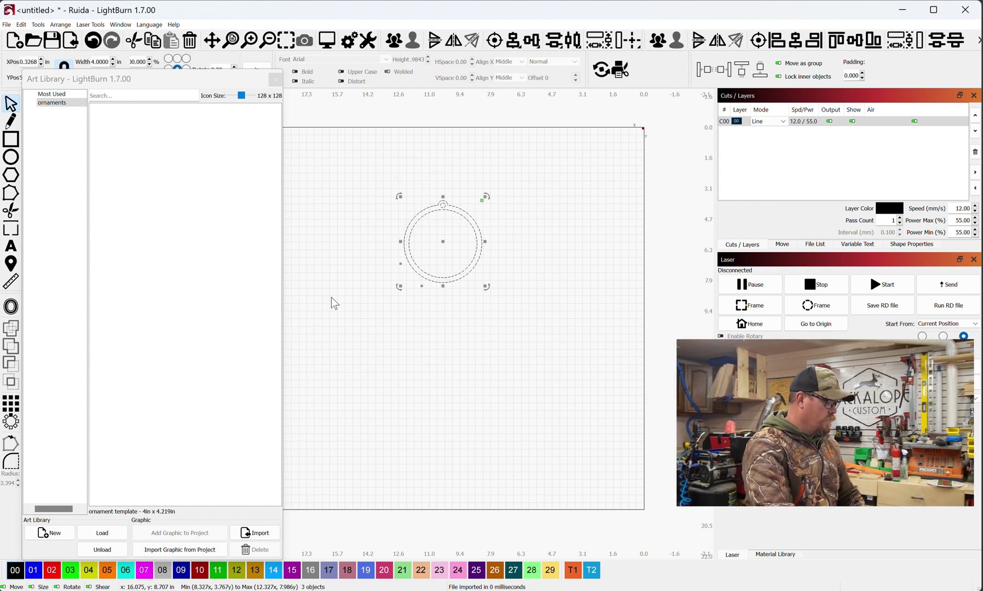
click(194, 550)
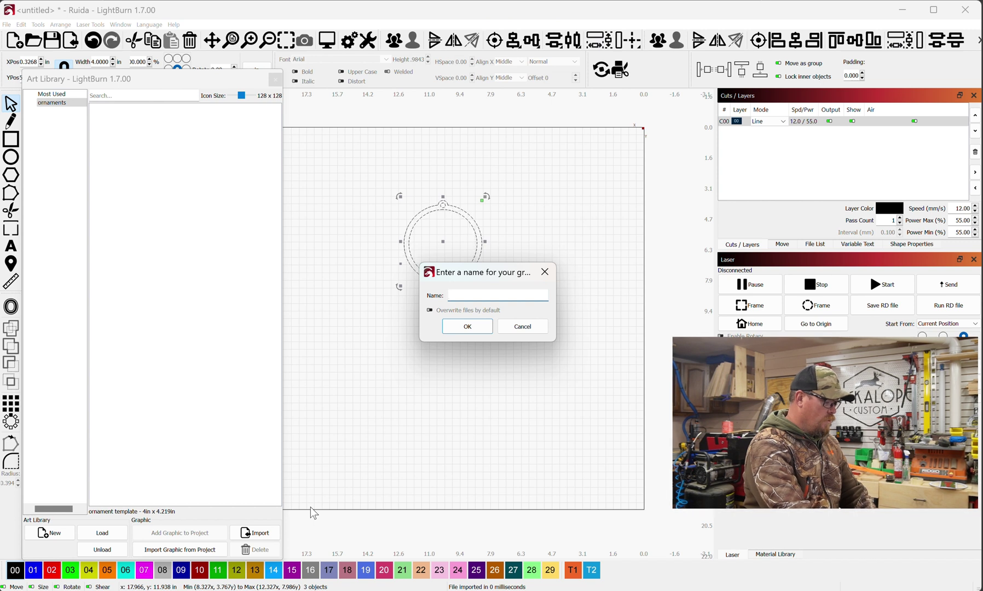
text(Ornament)
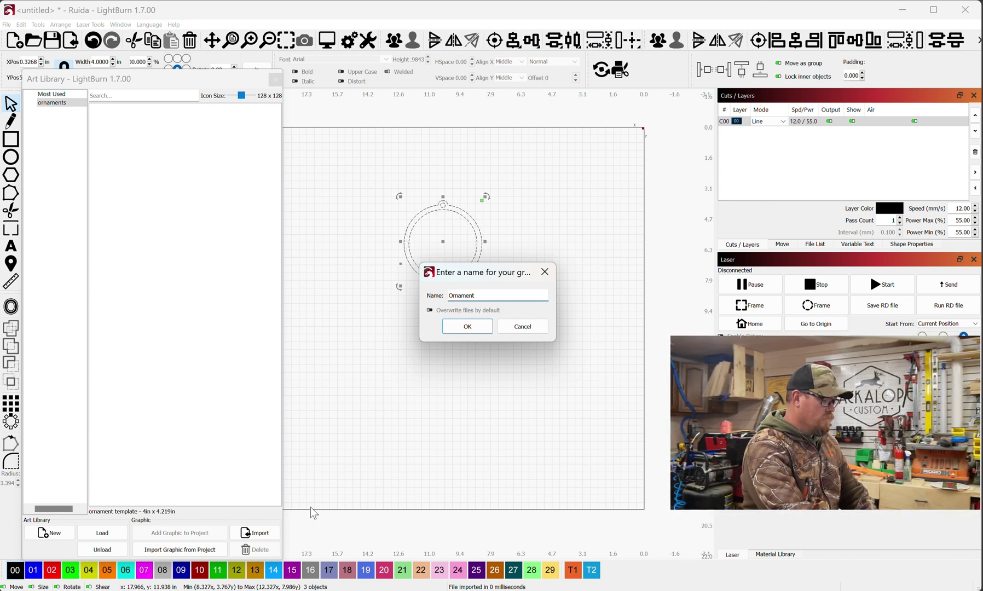
key(Return)
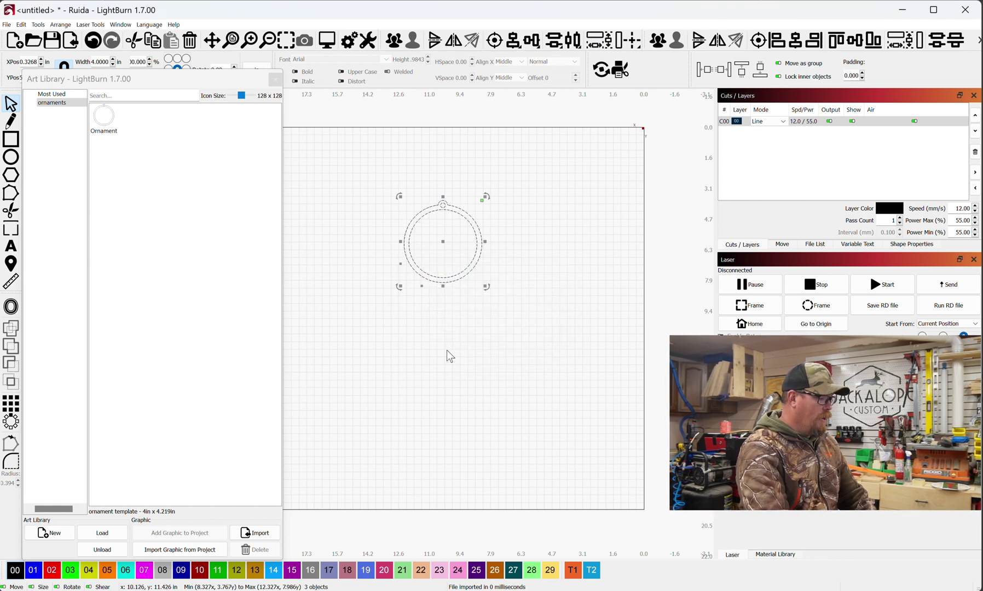
mouse_move(109, 131)
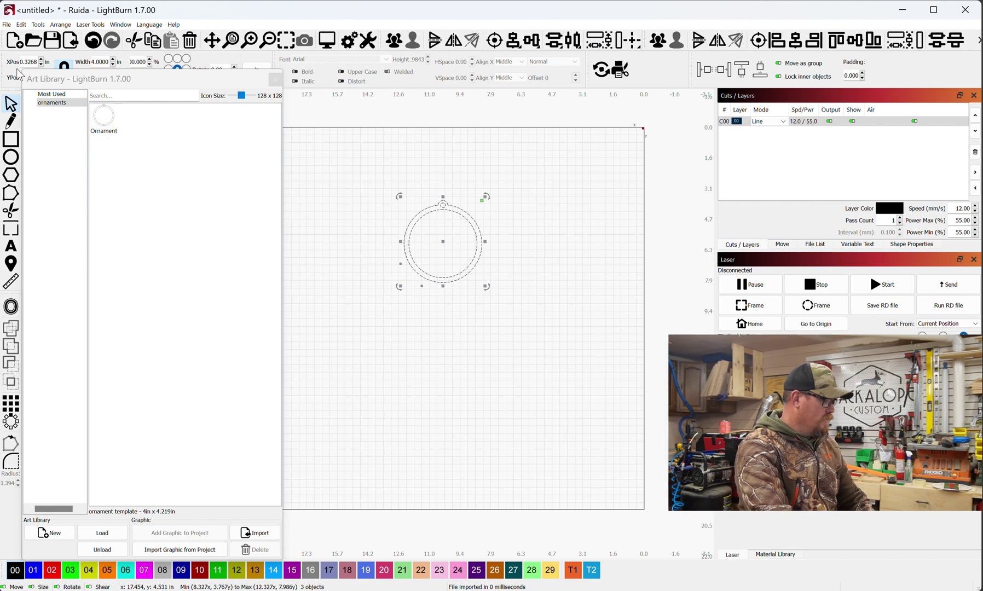
click(60, 94)
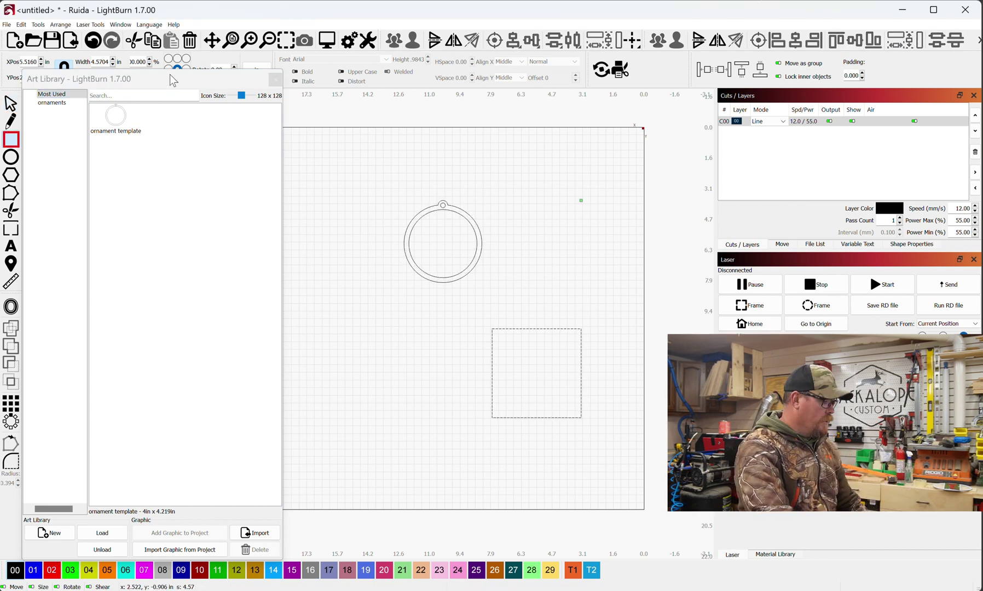
Resize the rectangle to 4 by 4 inches with the width locked
drag(170, 76, 143, 153)
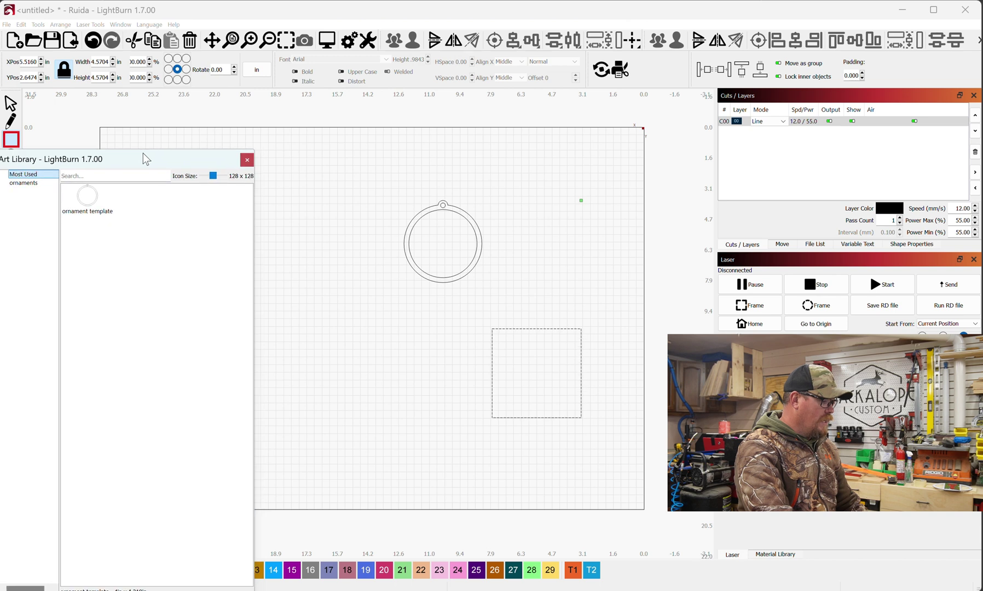
double_click(95, 63)
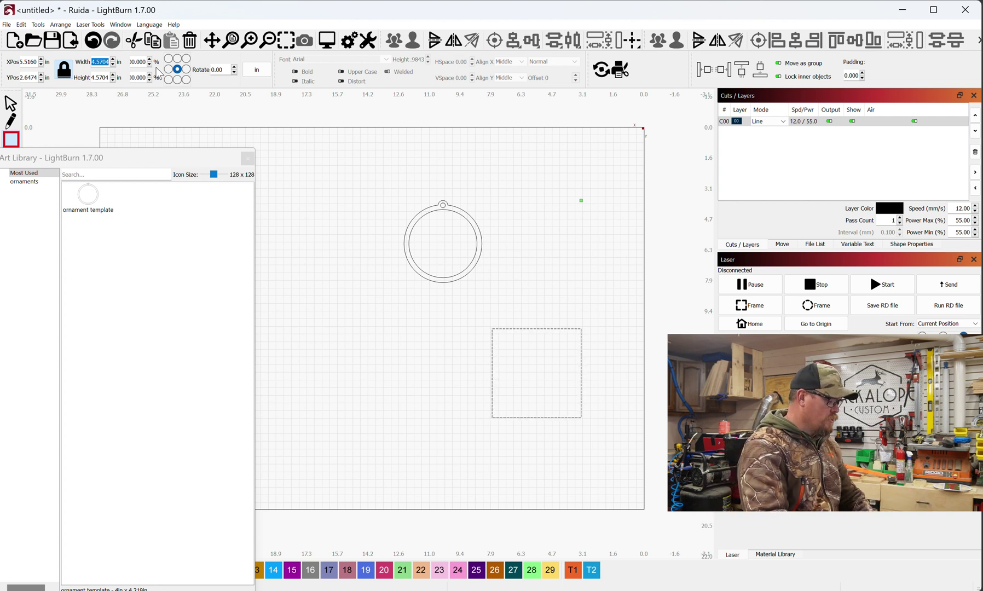
text(4)
key(Return)
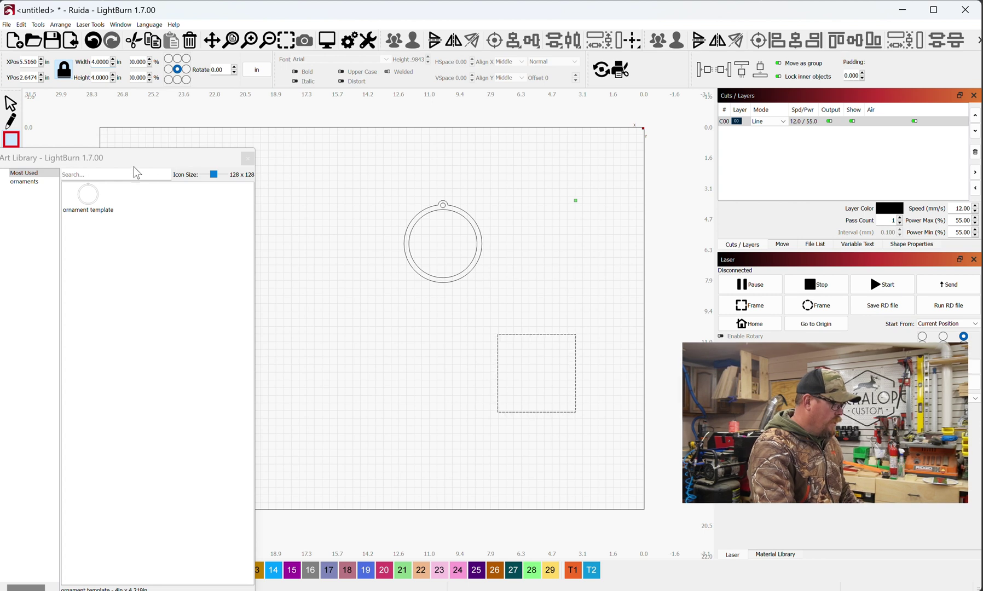
Save the rectangle into the Most Used library as '4x4 square'
drag(135, 163, 205, 72)
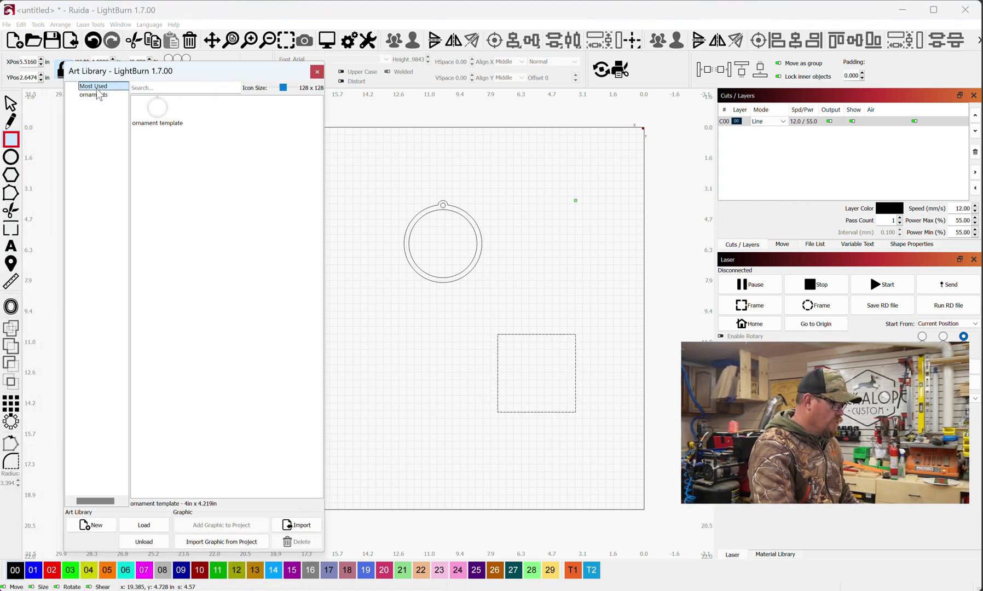
click(238, 543)
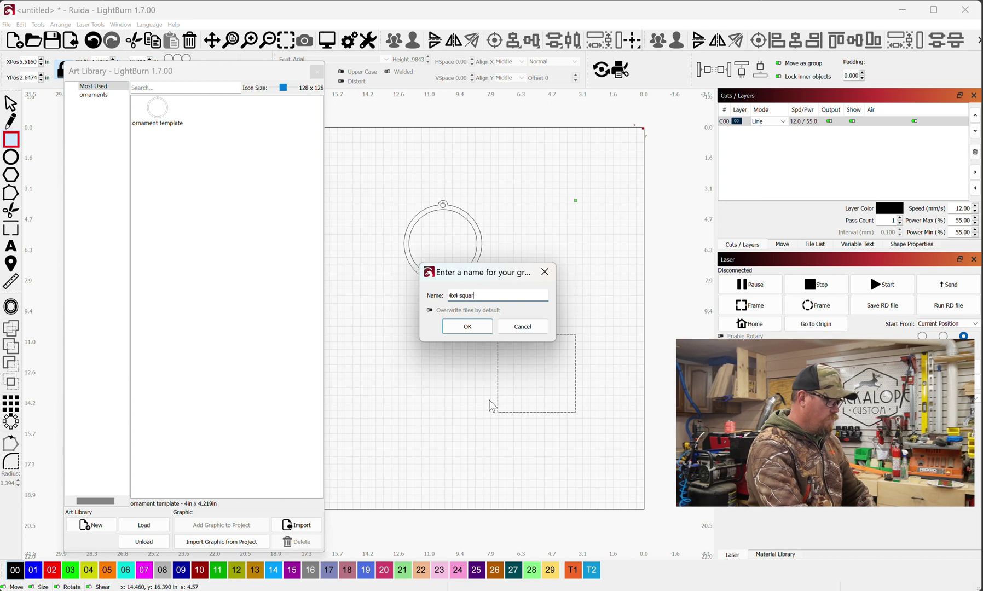
key(Return)
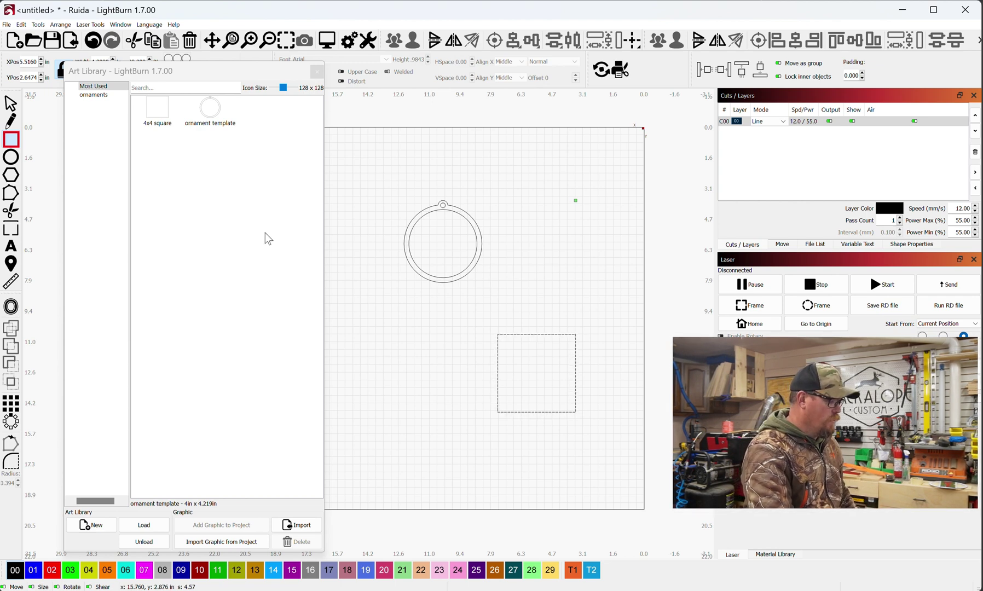
Reopen the Art Library and browse the ornaments and Most Used libraries
click(317, 72)
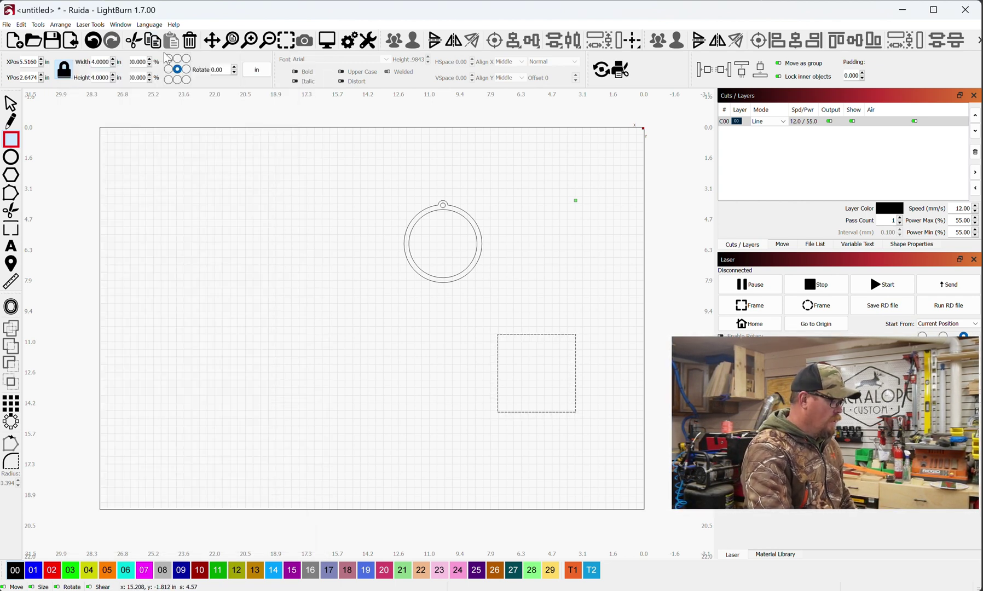
click(121, 25)
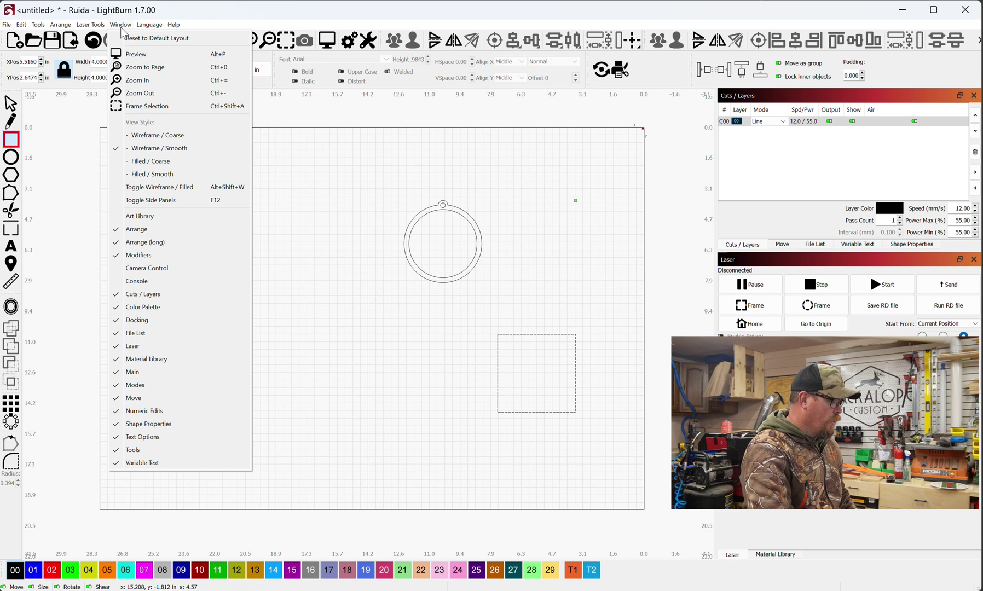
click(154, 215)
click(104, 96)
click(99, 86)
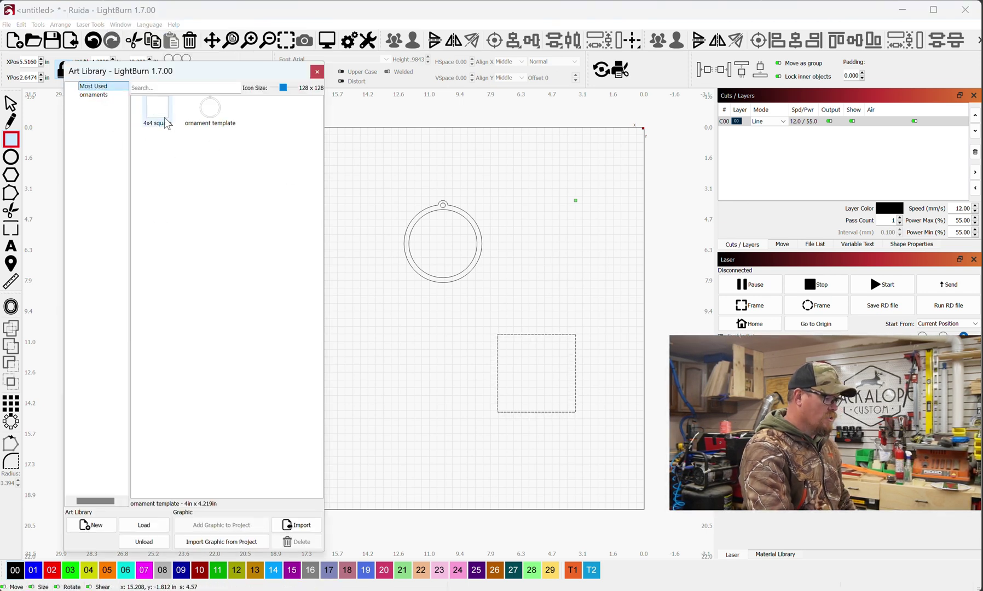
Place two copies of the 4x4 square from Most Used onto the canvas
mouse_move(175, 118)
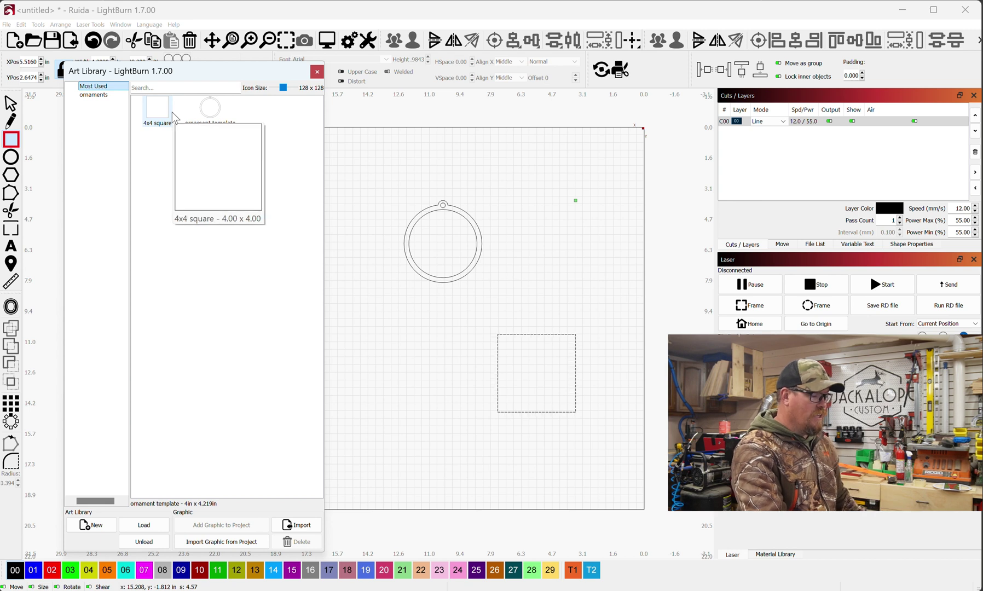
mouse_move(216, 119)
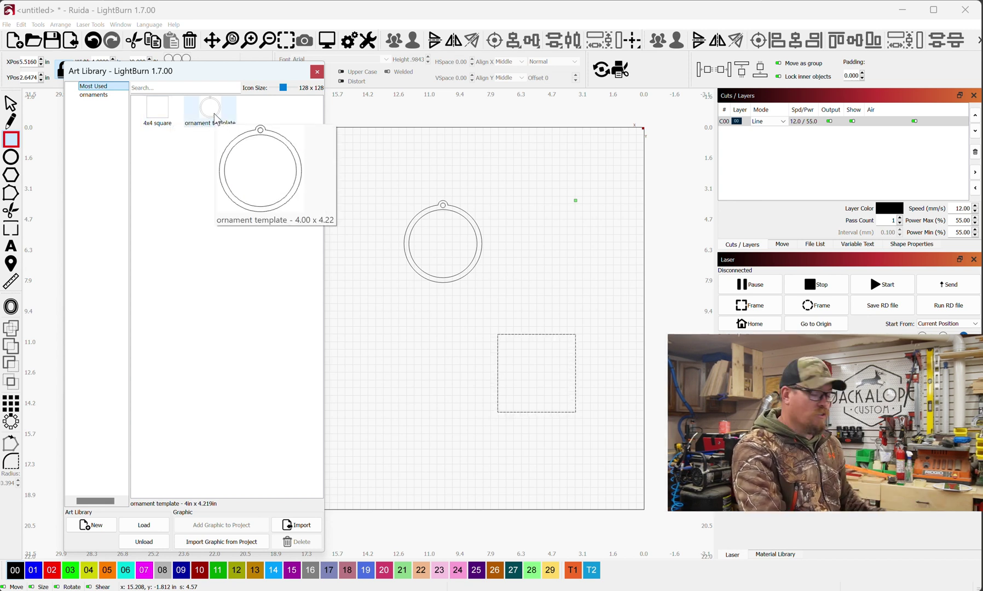
drag(158, 111, 555, 219)
drag(199, 73, 822, 88)
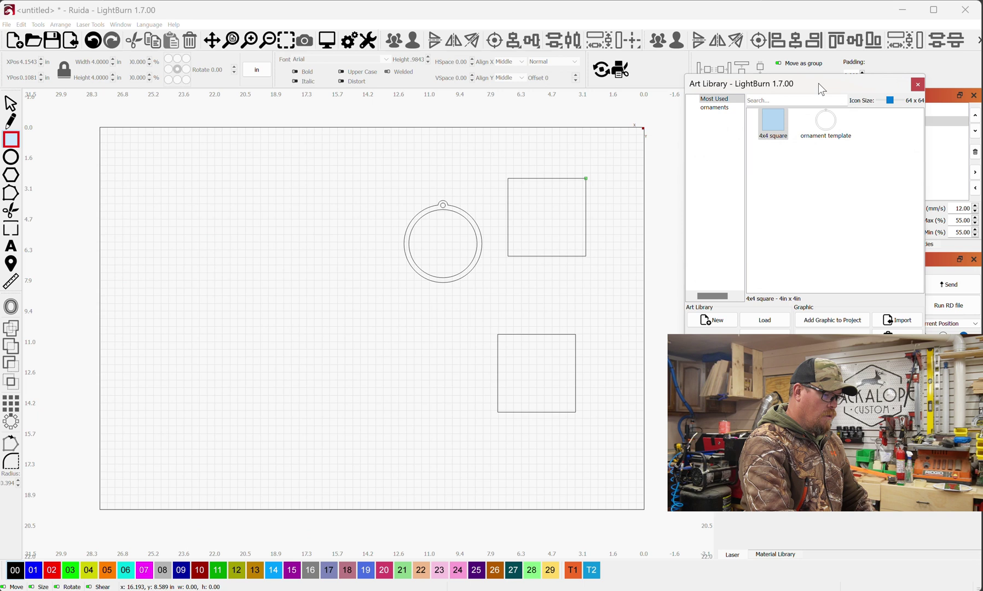
double_click(771, 129)
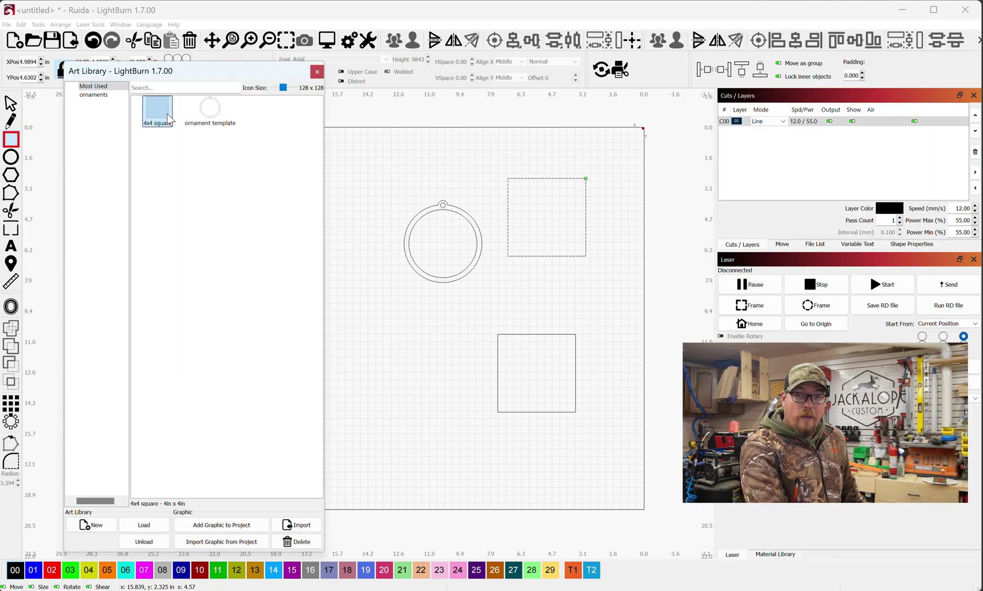
right_click(166, 114)
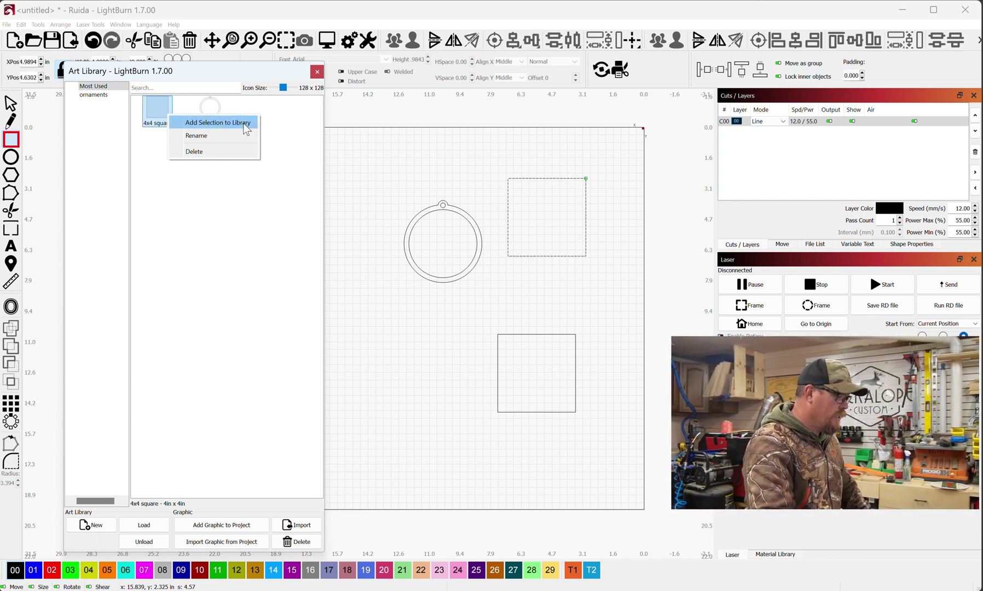
click(244, 126)
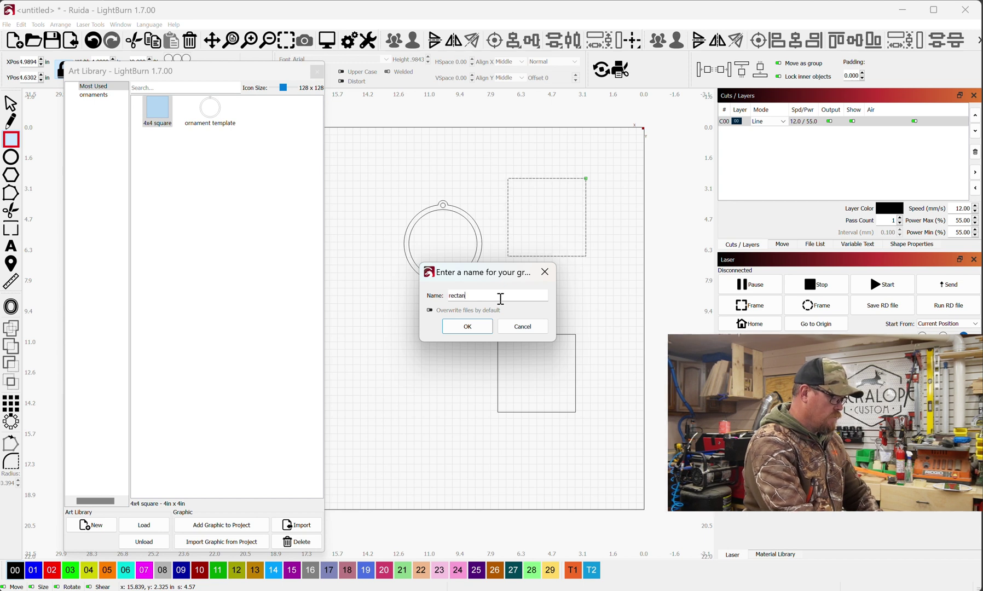
key(Return)
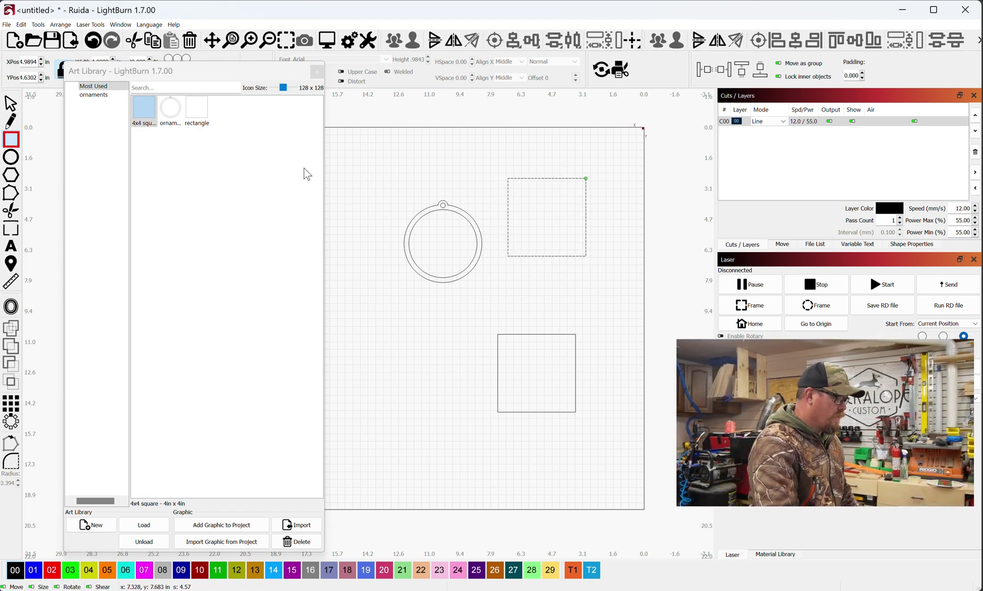
right_click(197, 115)
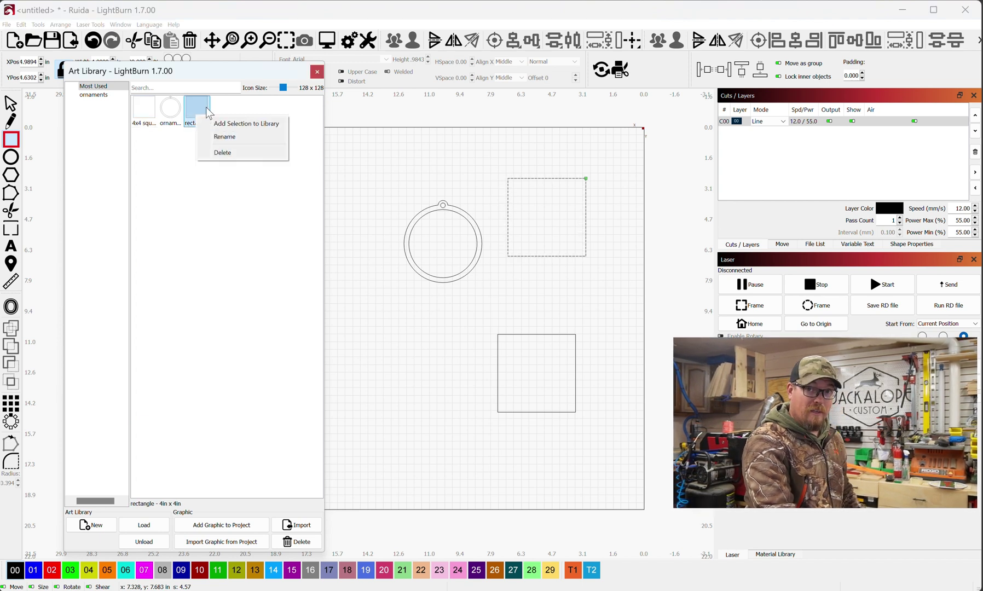
click(254, 154)
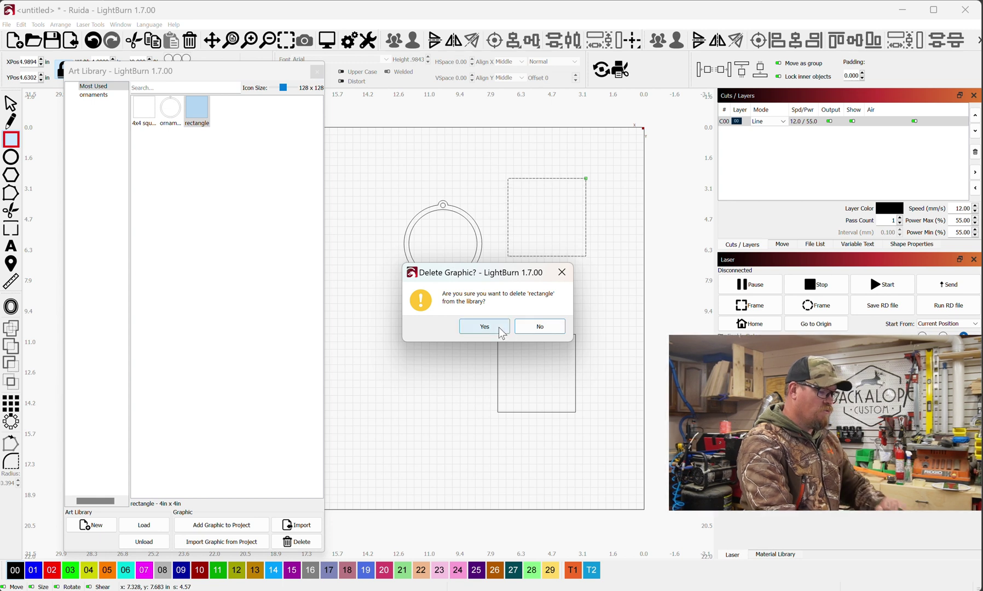
click(484, 327)
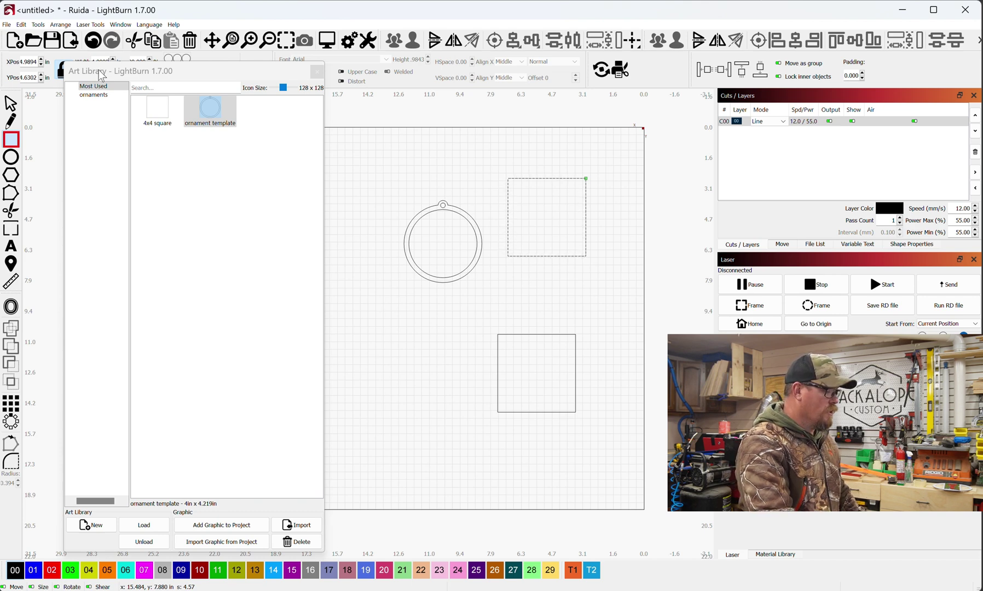
Rename the '4x4 square' graphic, changing its name to '4x4 Square'
right_click(153, 110)
click(195, 131)
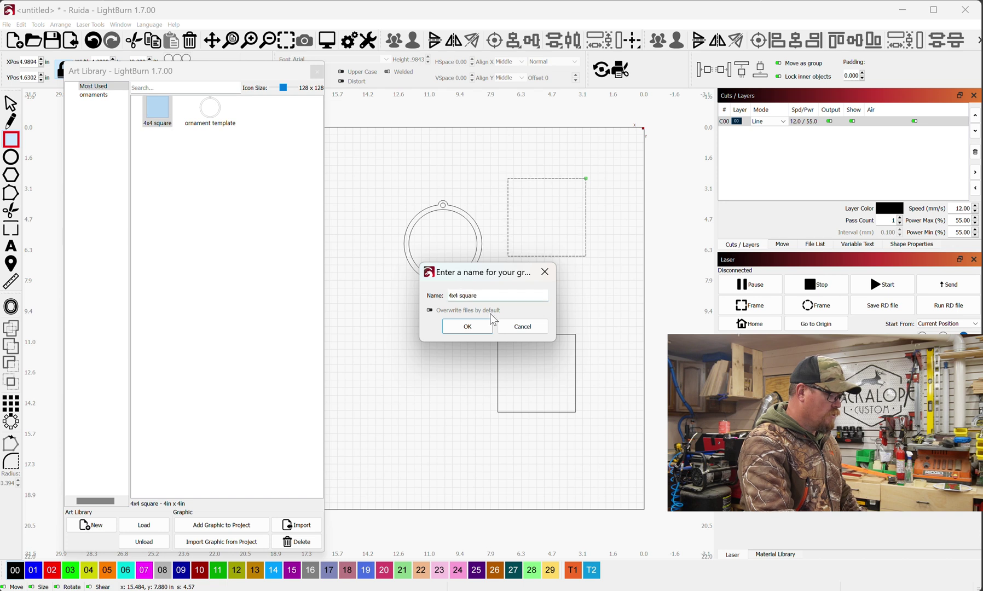
key(BackSpace)
text(S)
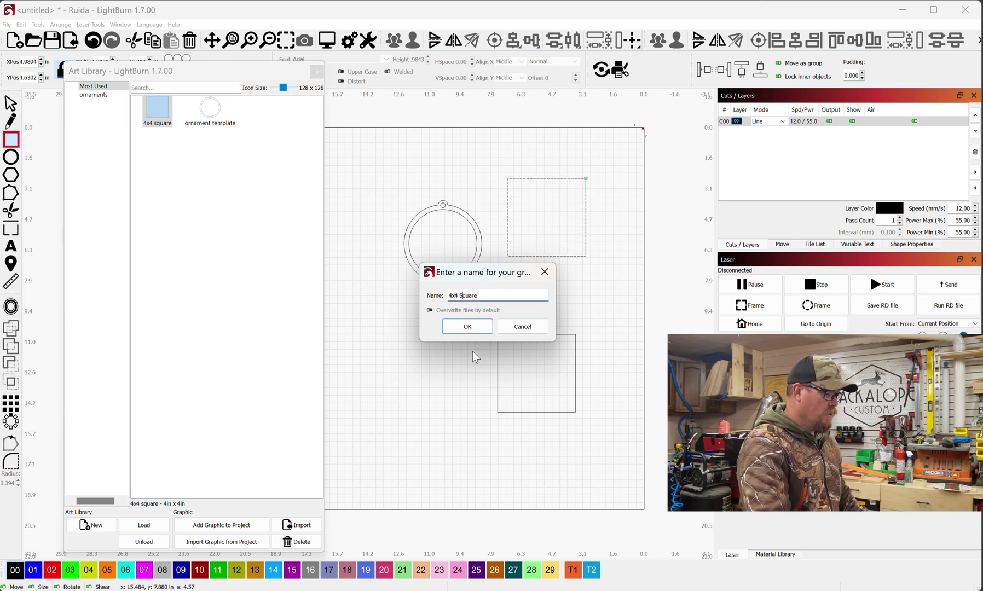